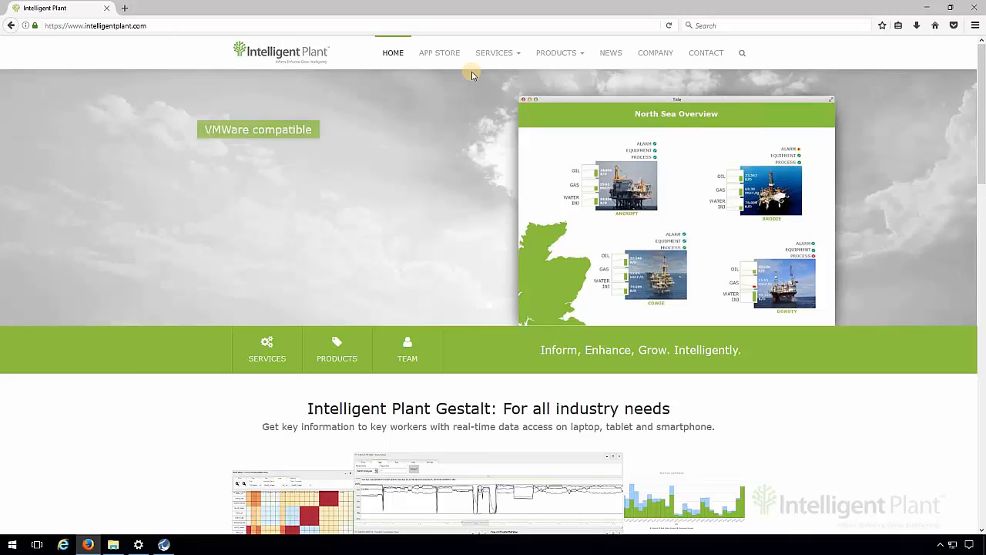
- Log in to the Industrial App Store with the Work account and open the App Store Connect application page
left_click(451, 60)
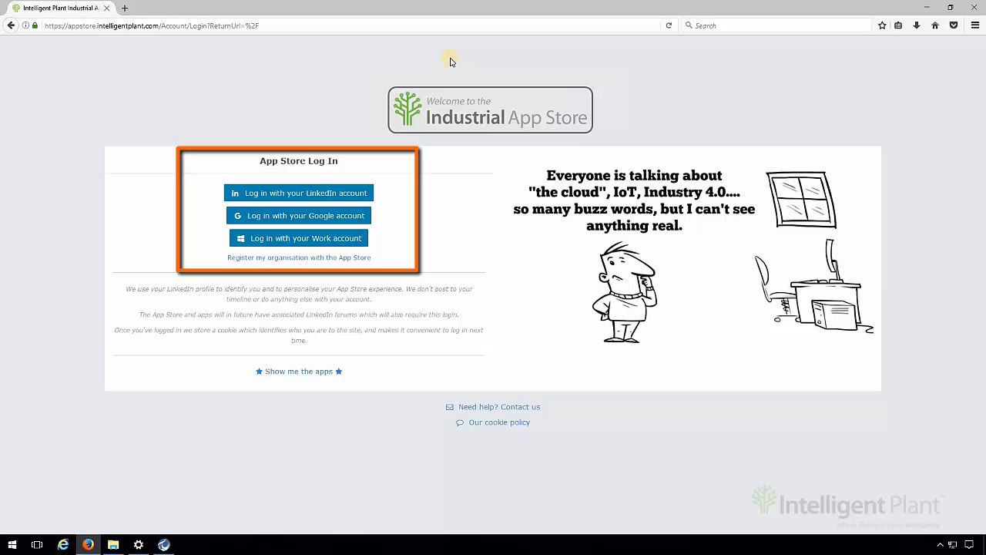
left_click(330, 245)
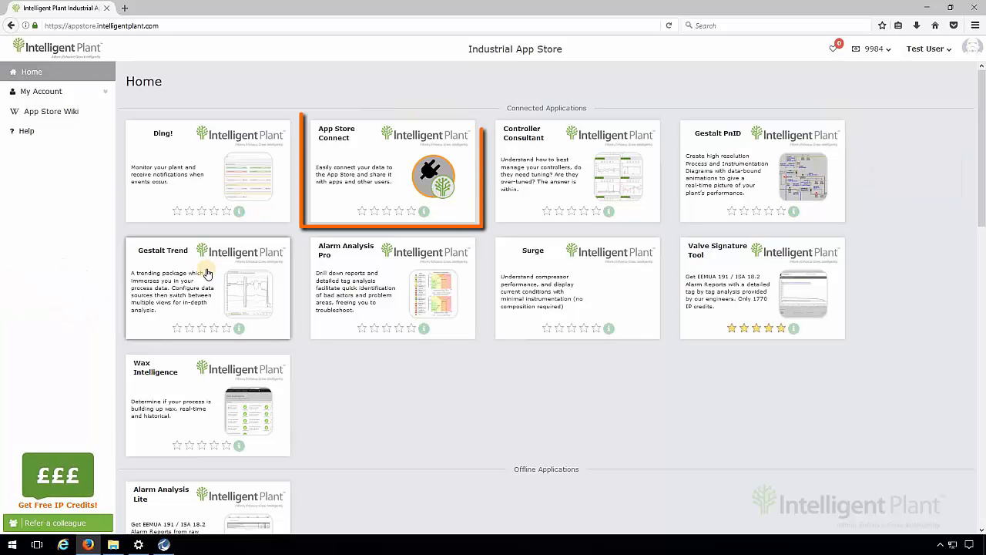
left_click(392, 186)
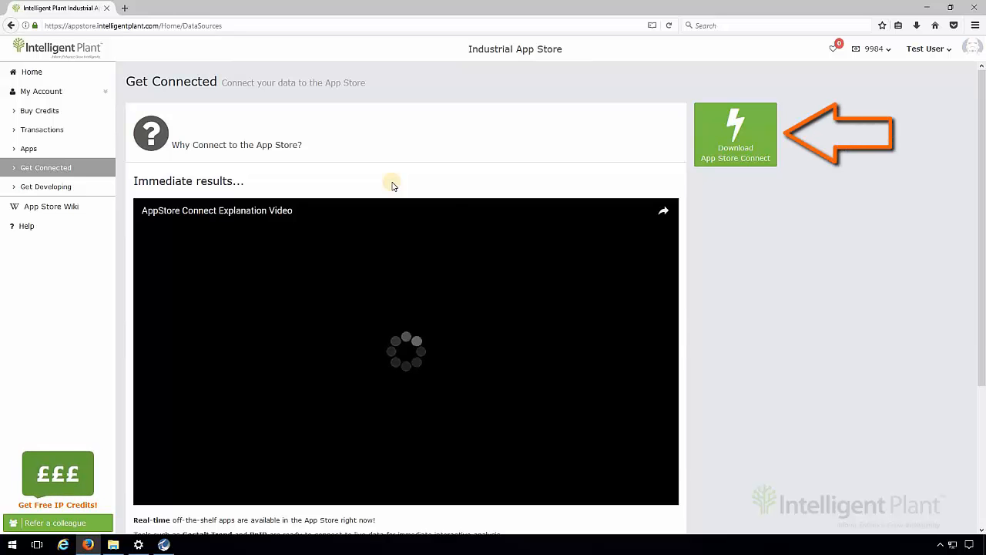
- Download App Store Connect and save the installer.appstoreconnect.web.exe file
left_click(734, 144)
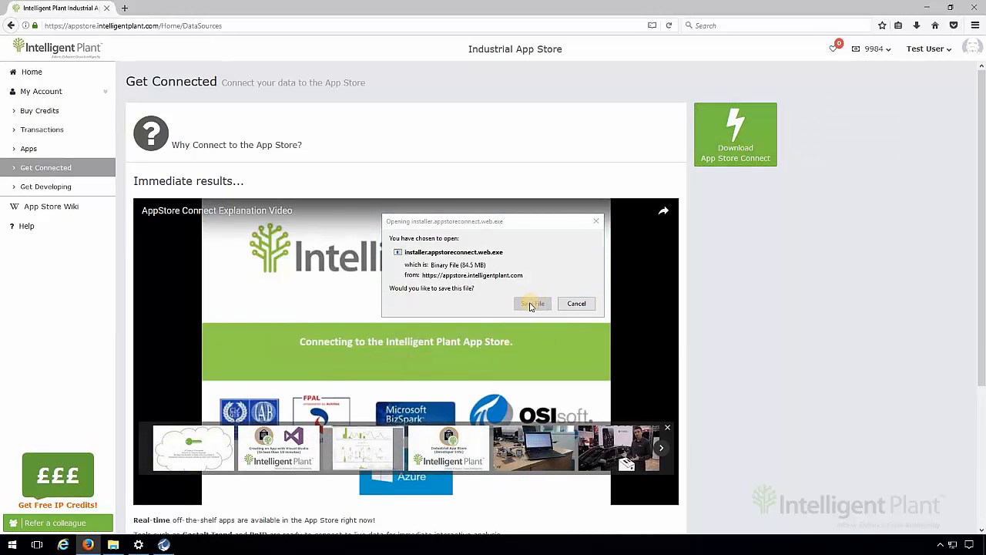
left_click(530, 304)
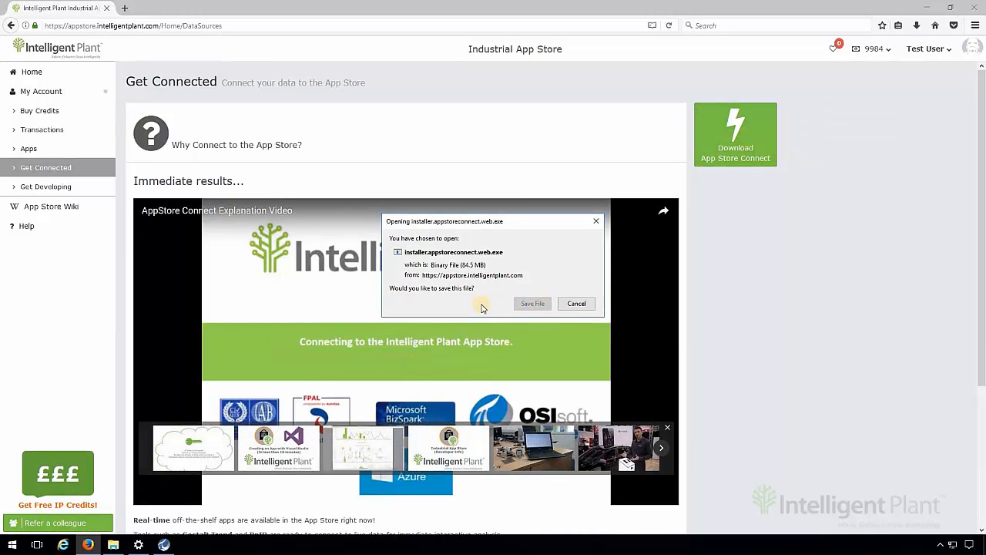
left_click(531, 303)
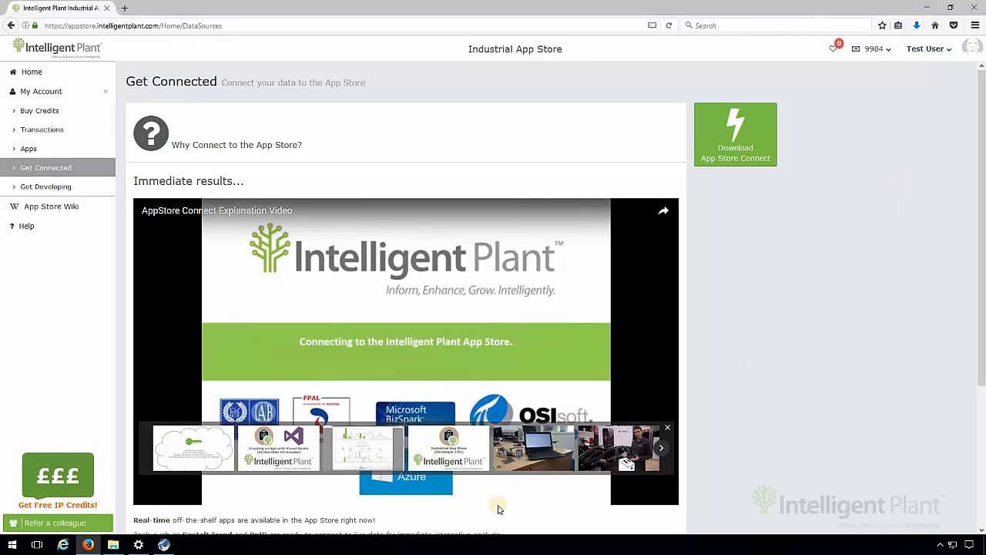
- Run installer.appstoreconnect.web.exe from the Downloads folder as administrator and allow it to make changes
left_click(114, 547)
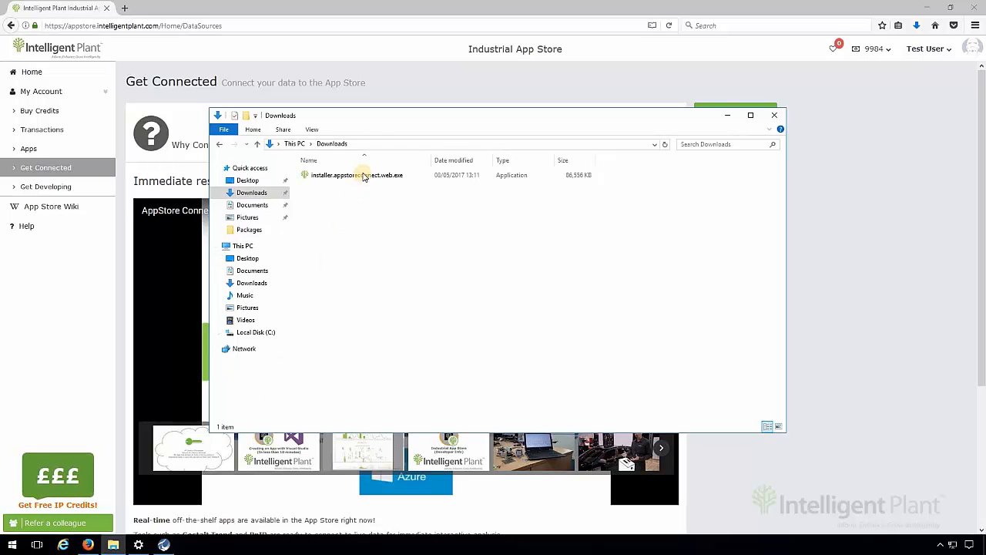
right_click(363, 175)
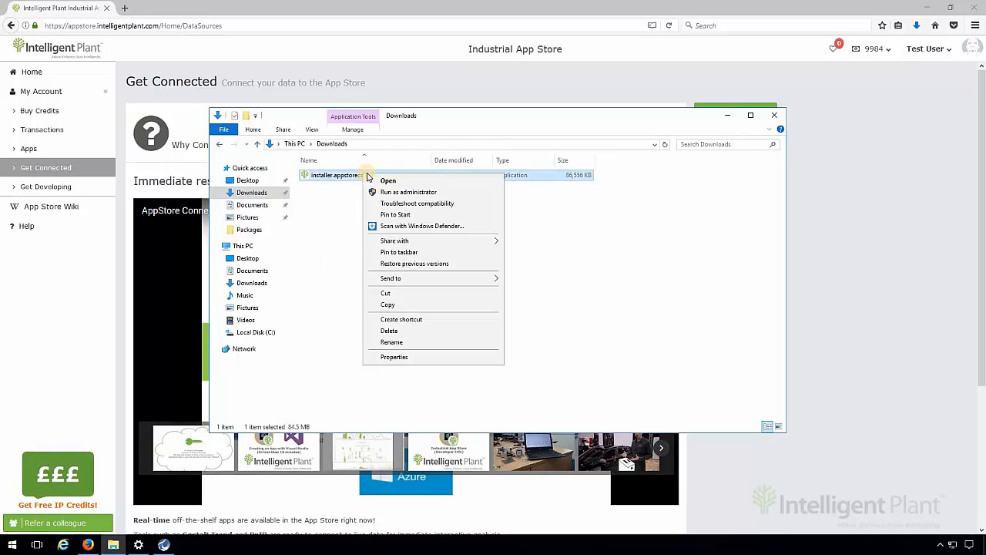
left_click(406, 192)
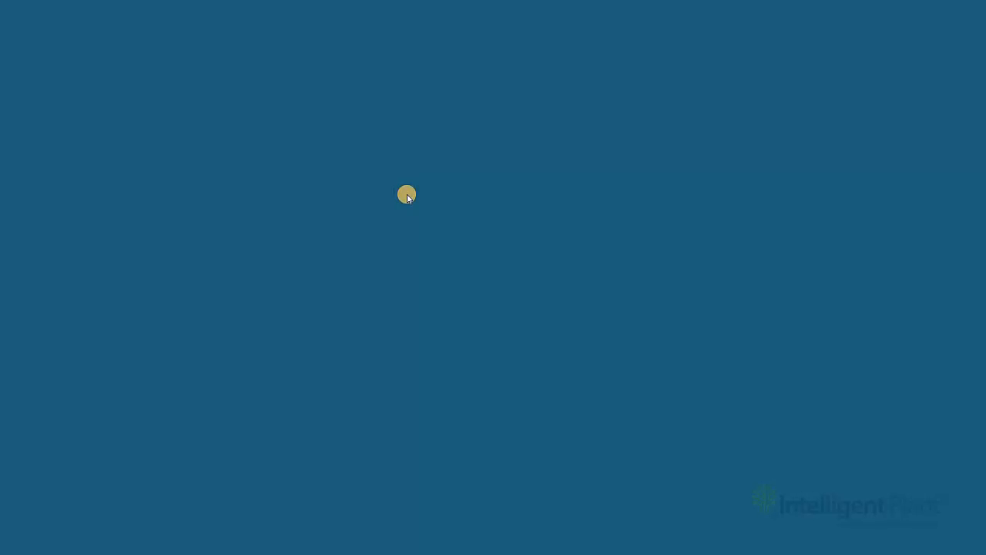
left_click(429, 346)
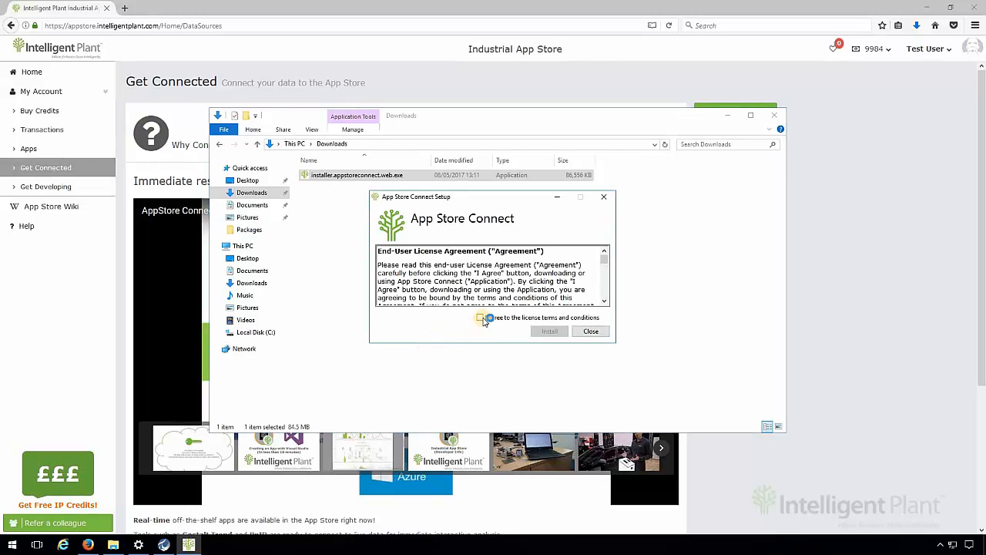
- Agree to the license terms, install App Store Connect and close the setup once it completes
left_click(481, 317)
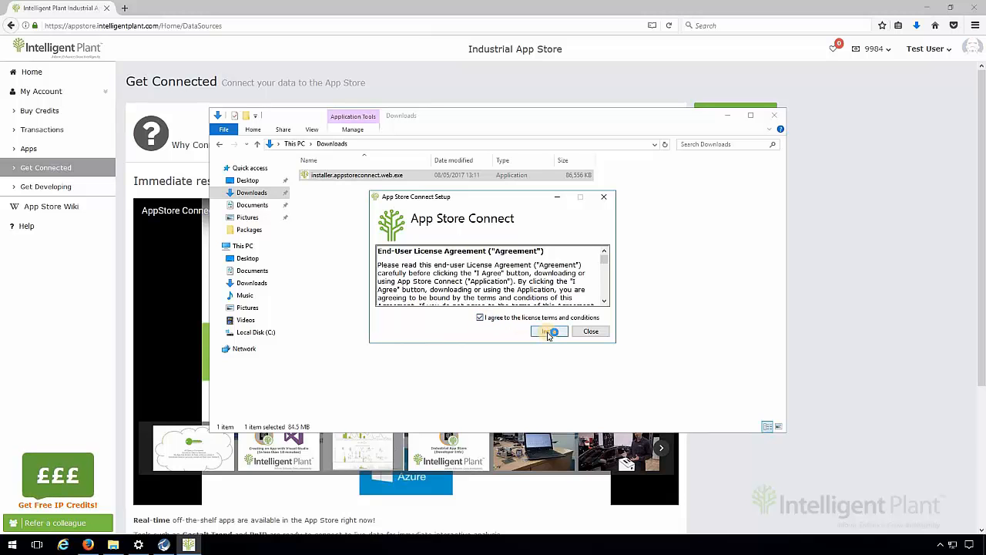
left_click(549, 332)
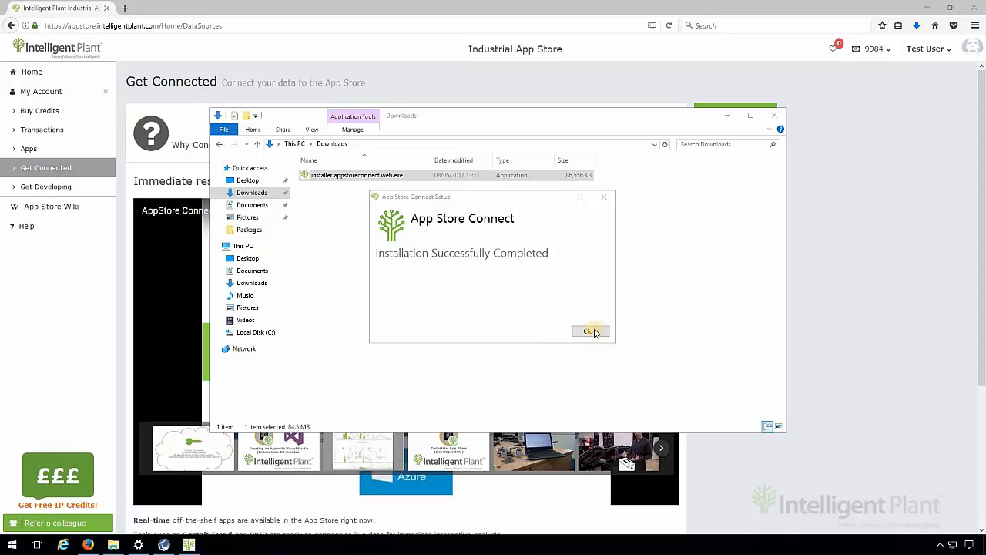
left_click(591, 332)
- Minimize the browser and launch App Store Connect from its desktop shortcut
left_click(928, 7)
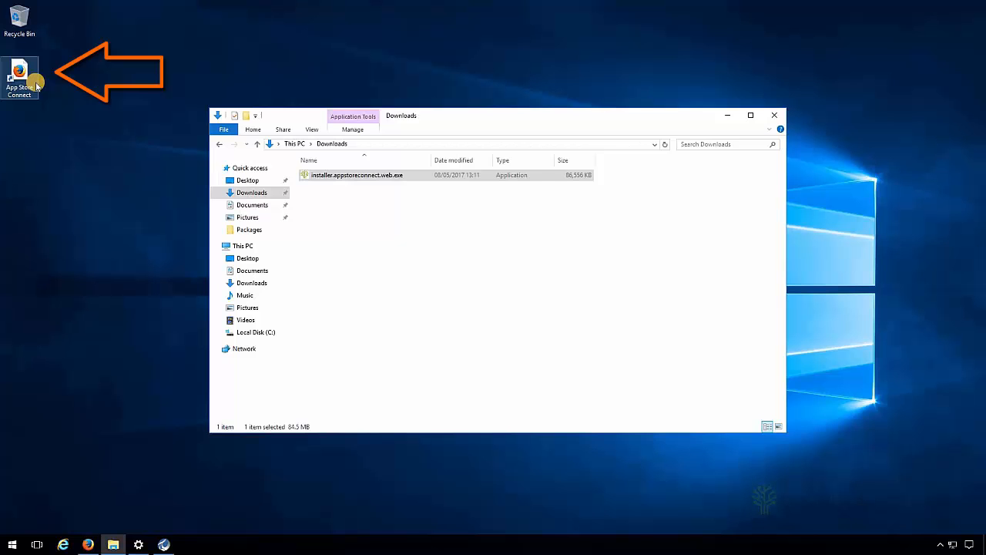
double_click(36, 86)
left_click(468, 300)
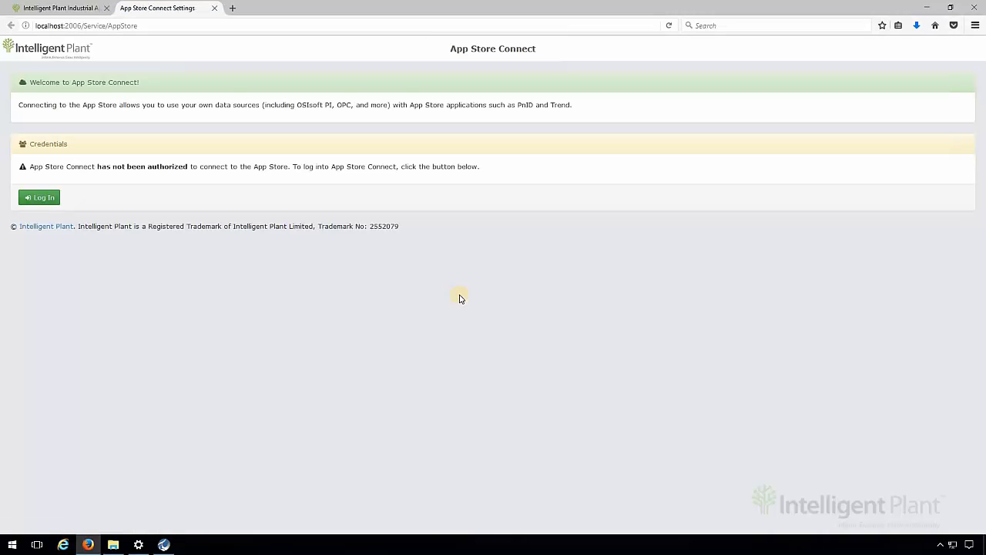
- Log in to App Store Connect and allow it the requested access to the App Store data
left_click(44, 199)
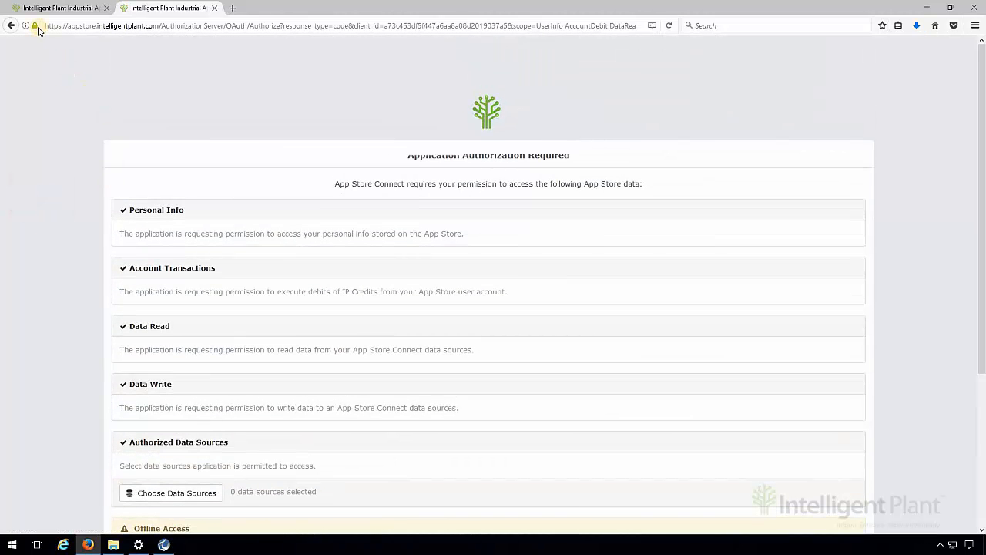
mouse_move(39, 29)
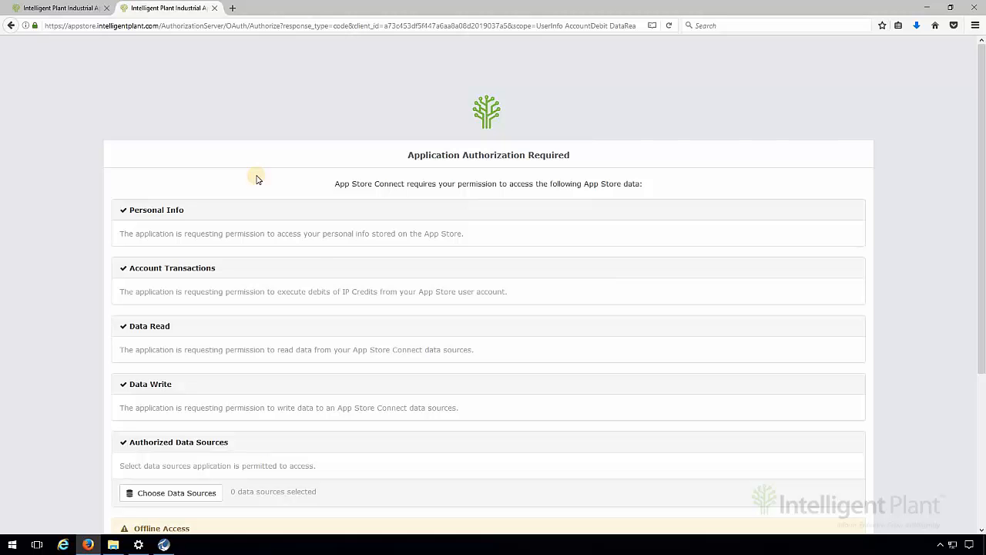
scroll(314, 249, "down", 3)
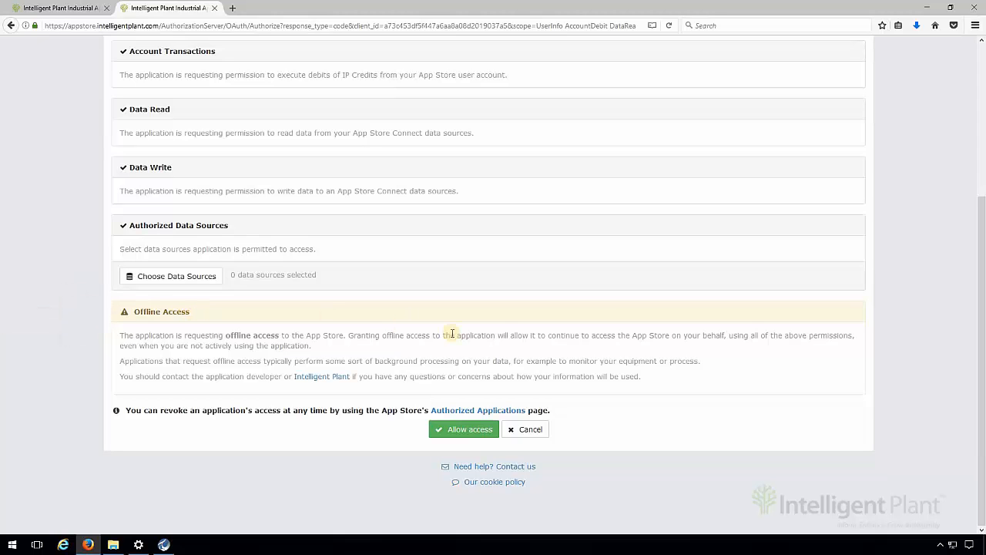
left_click(471, 430)
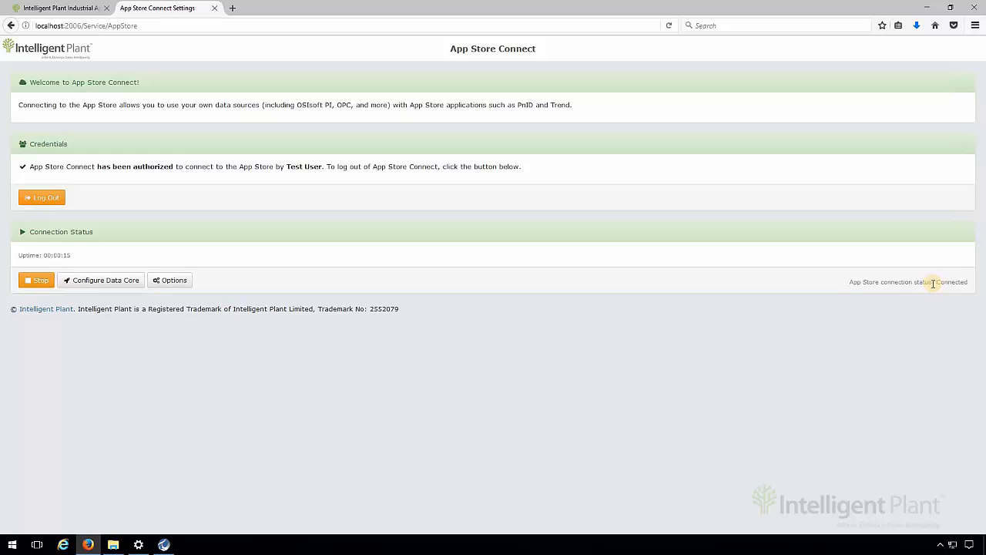
- Open the Data Core configuration and go to its real-time data sources
left_click(116, 283)
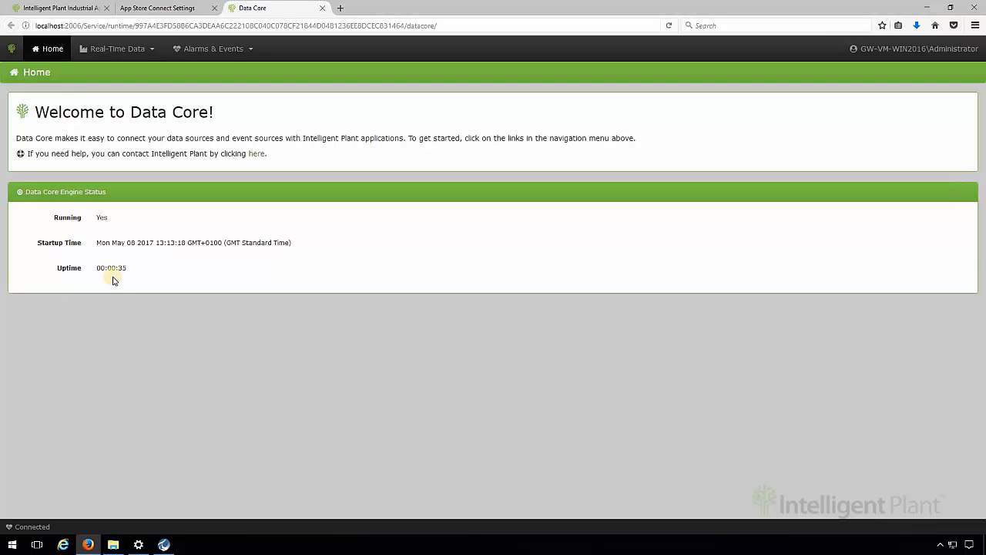
left_click(149, 51)
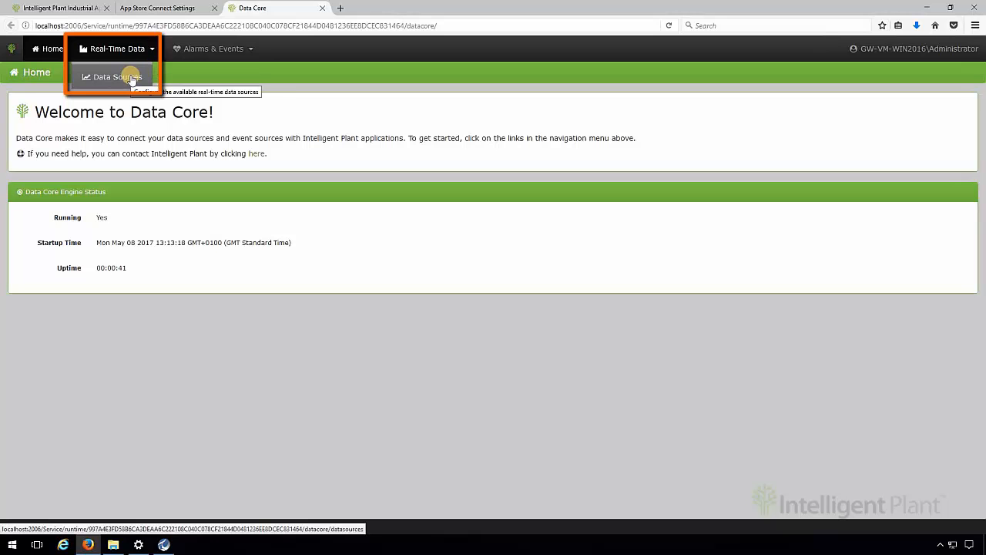
left_click(131, 78)
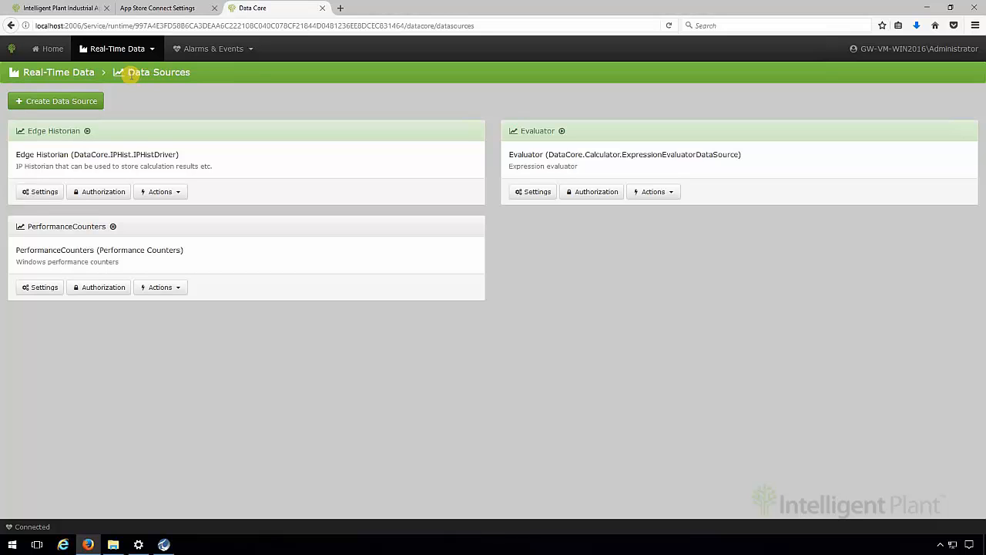
- Create an OSIsoft PI data source named IP-PI with the description "Intelligent Plant PI server"
left_click(96, 103)
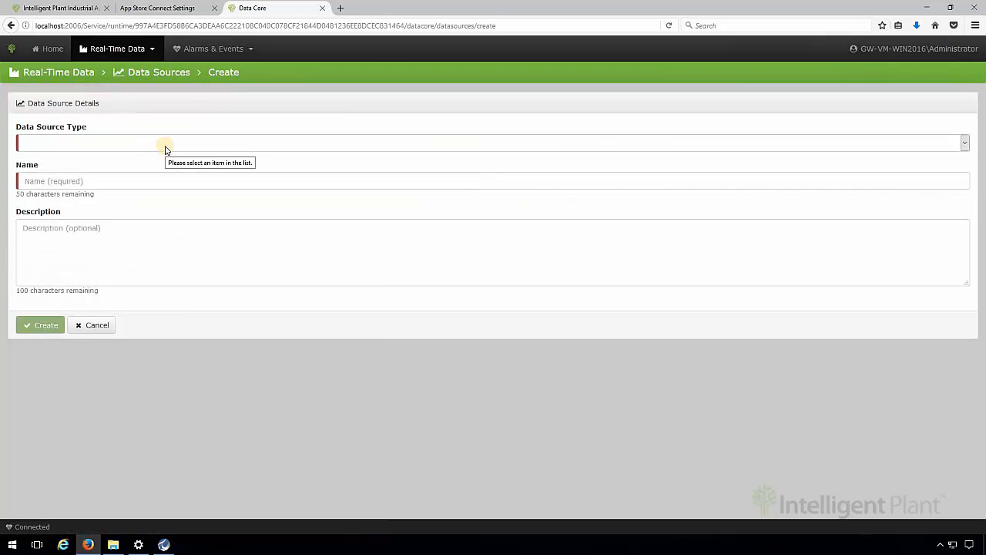
left_click(164, 148)
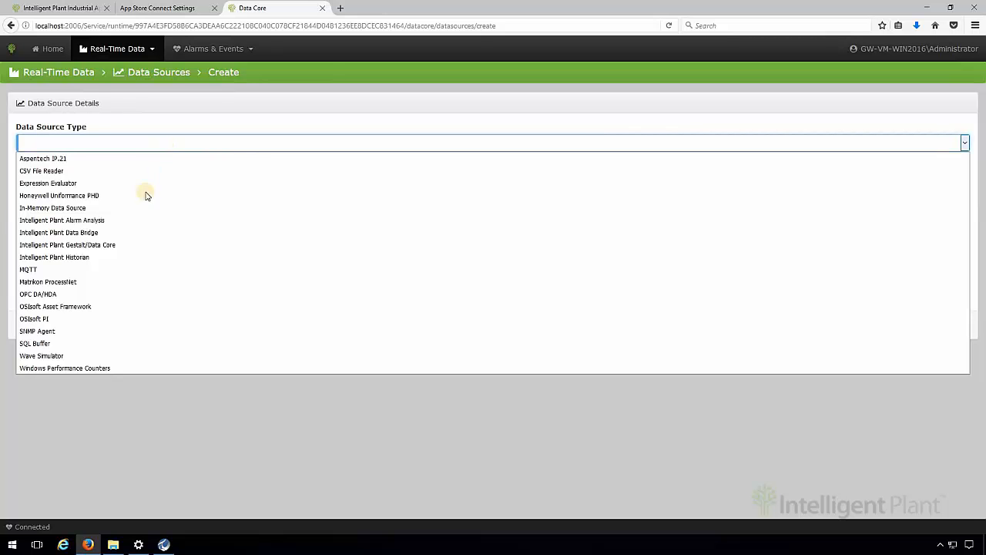
left_click(119, 319)
left_click(83, 181)
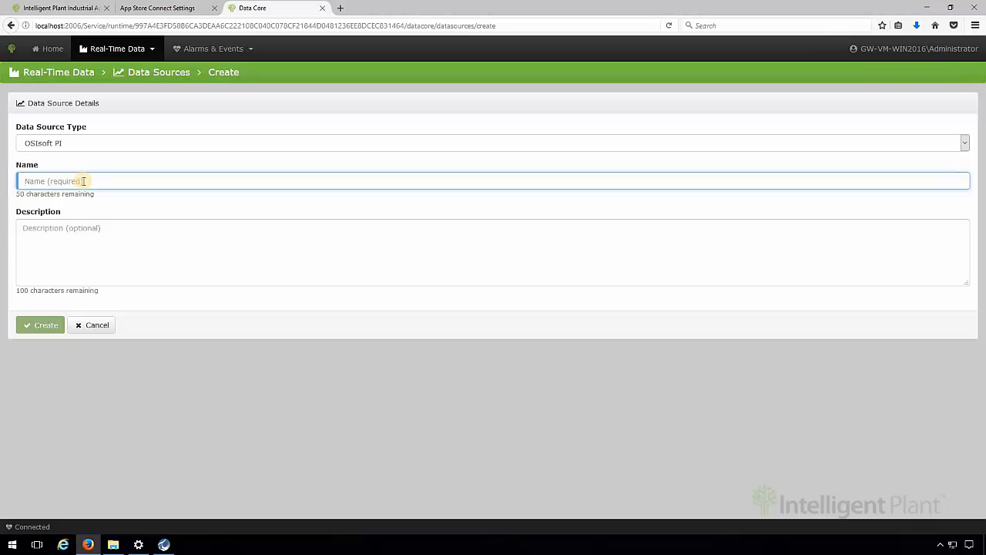
type("IP-PI")
key("Tab")
type("Intel")
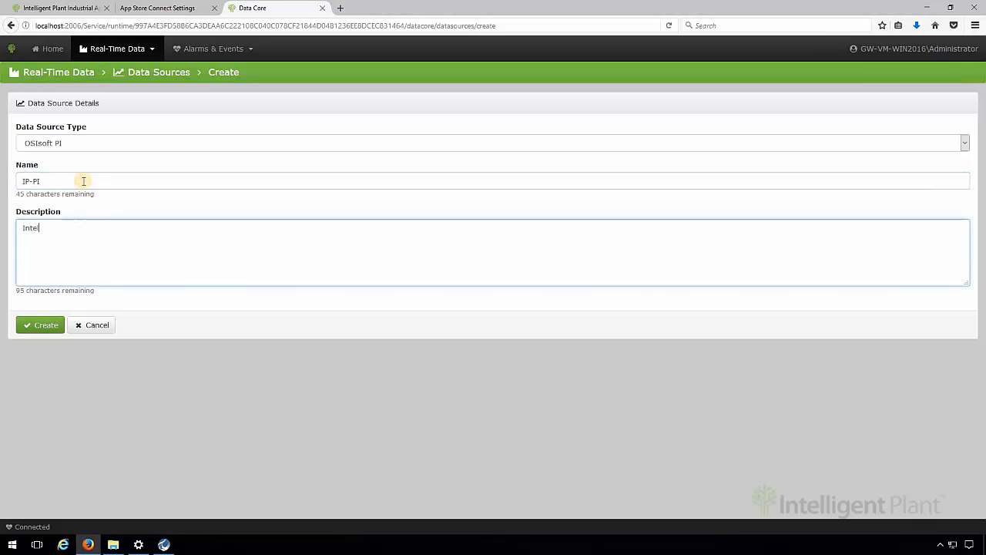
type("ligent Plant PI server")
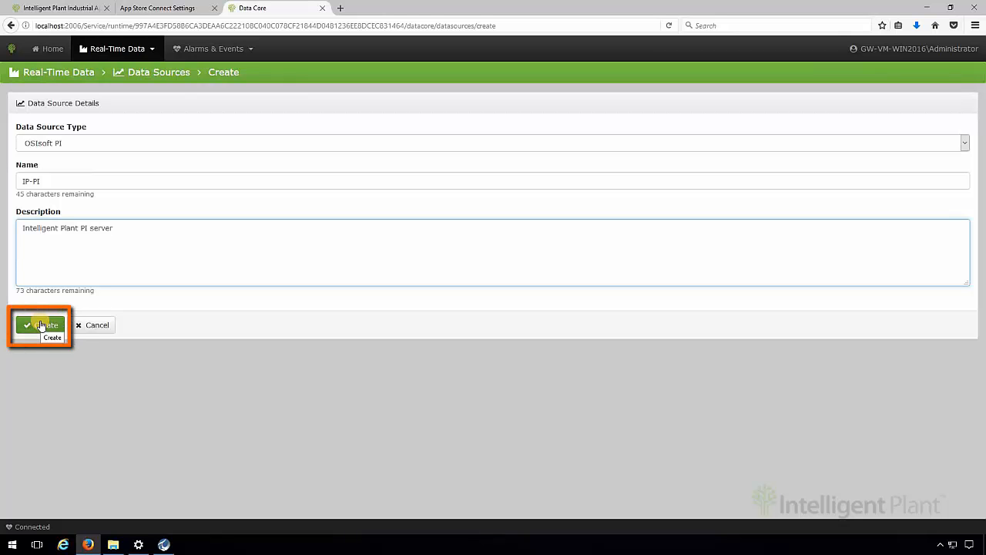
left_click(41, 325)
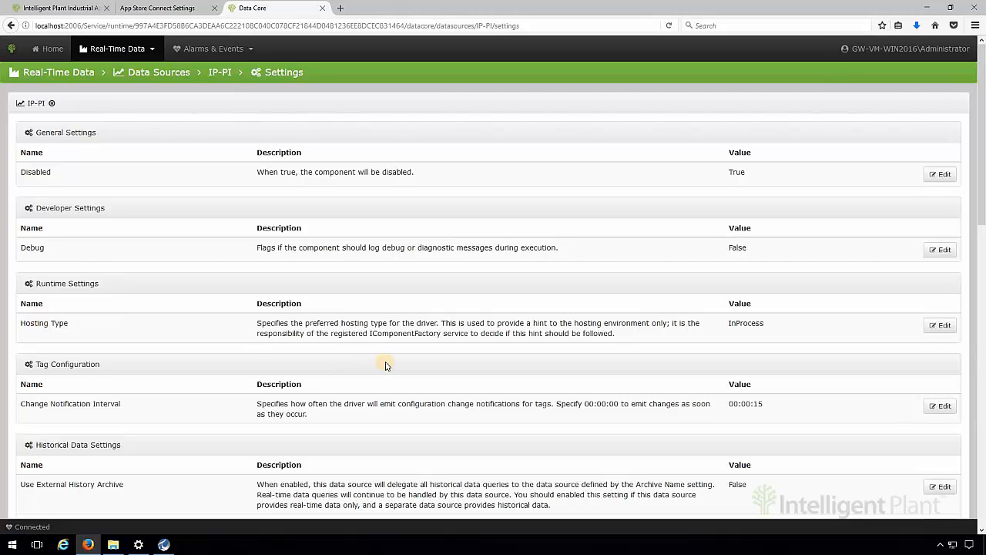
- Set the IP-PI connection's Authentication Mode to PIUserAuthentication and update the setting
scroll(391, 365, "down", 4)
scroll(391, 365, "down", 5)
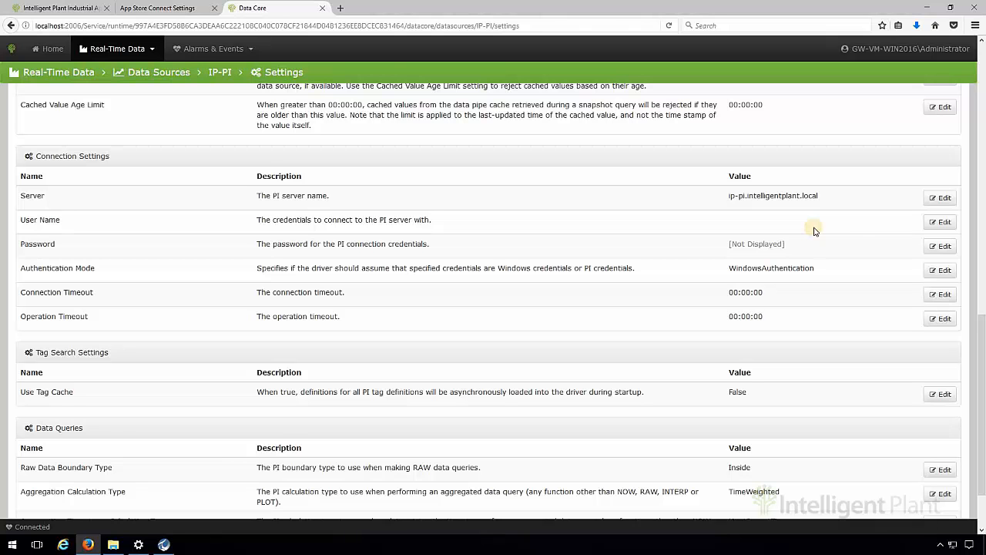
left_click(934, 271)
left_click(255, 203)
left_click(111, 229)
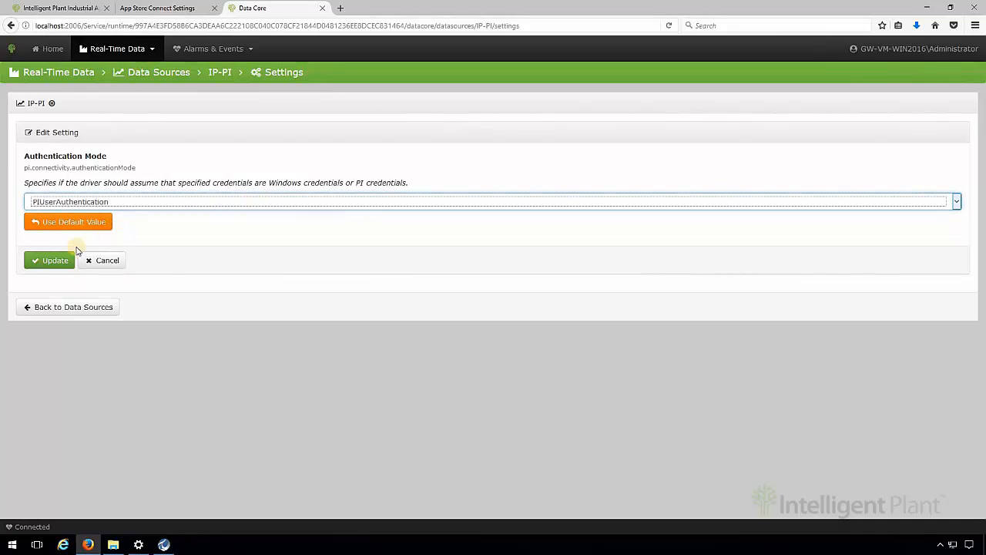
left_click(49, 260)
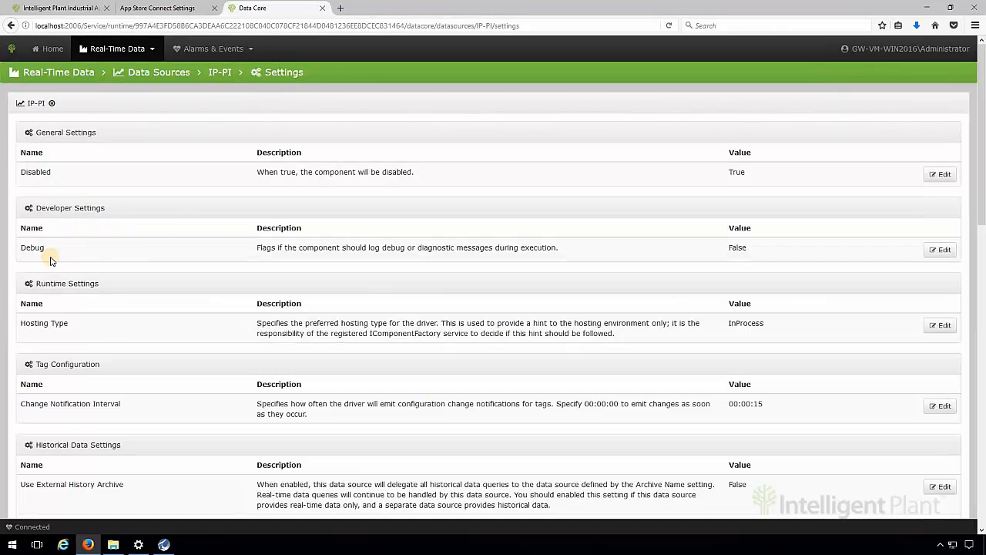
- Set the IP-PI connection's User Name to pidemo and update the setting
scroll(979, 273, "down", 8)
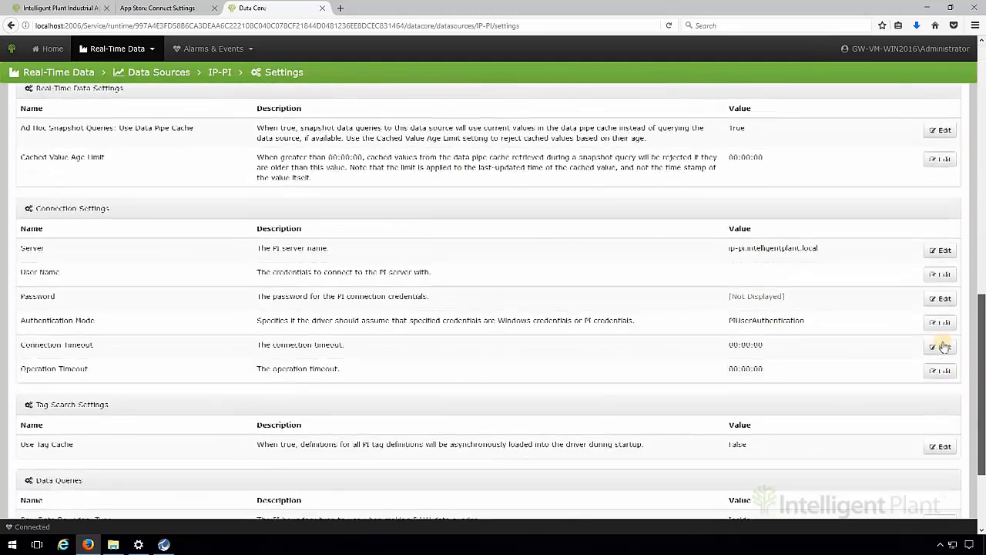
left_click(942, 285)
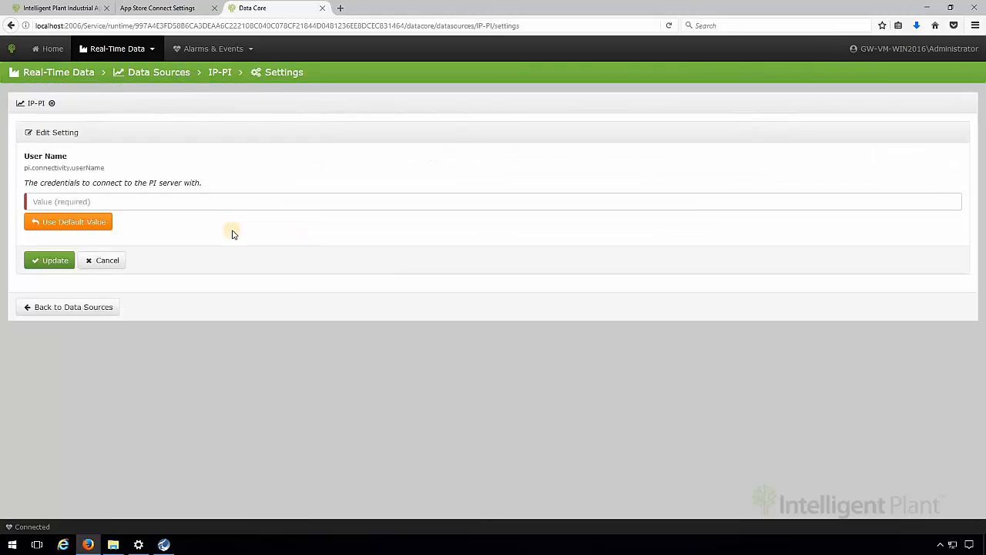
left_click(136, 201)
type("pidemo")
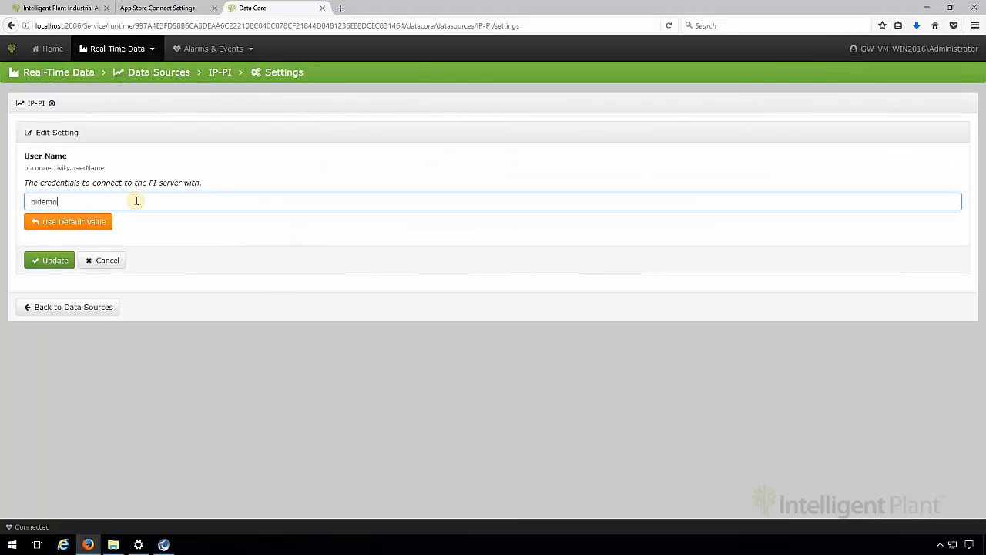
left_click(60, 265)
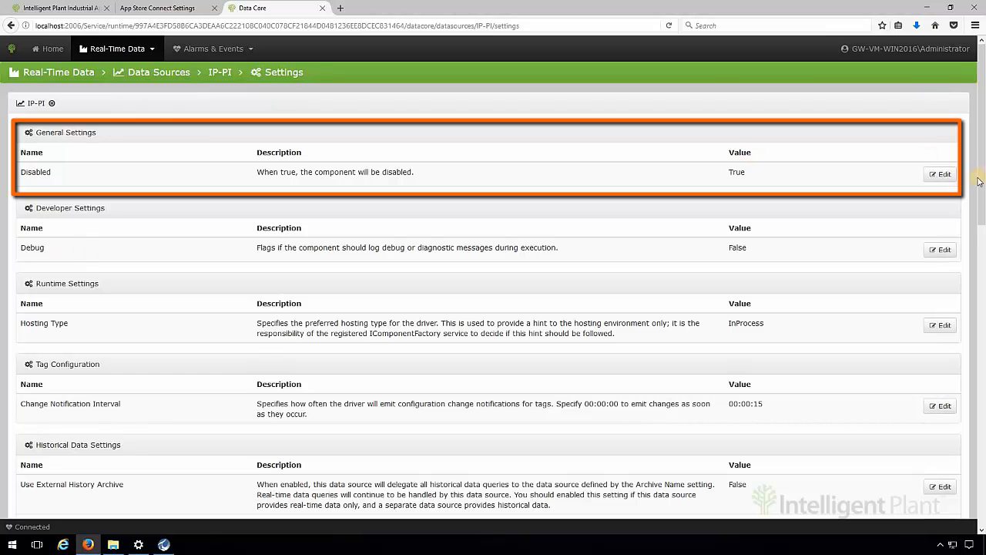
- Enable the IP-PI data source by updating its Disabled setting to False, and return to the data sources list
left_click(948, 176)
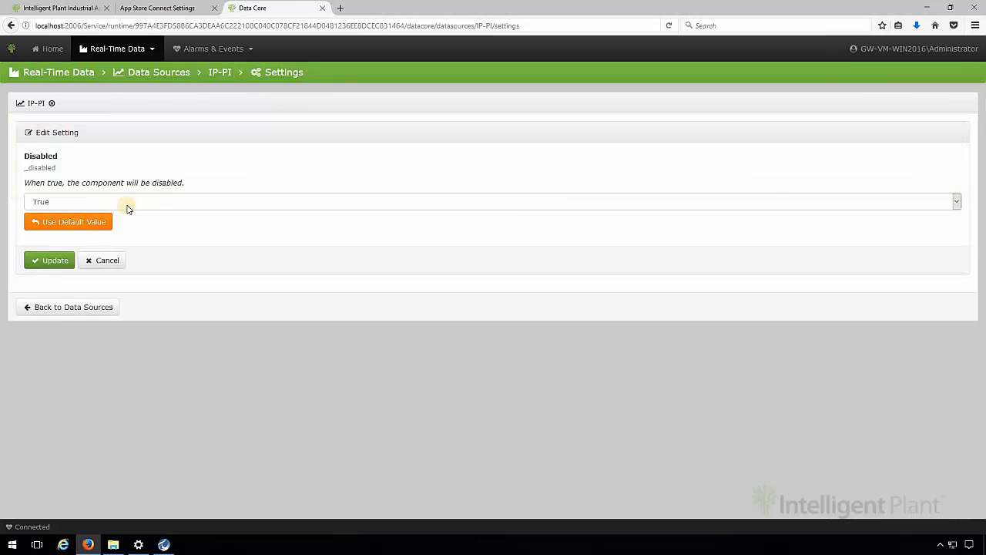
left_click(123, 203)
left_click(93, 229)
left_click(54, 261)
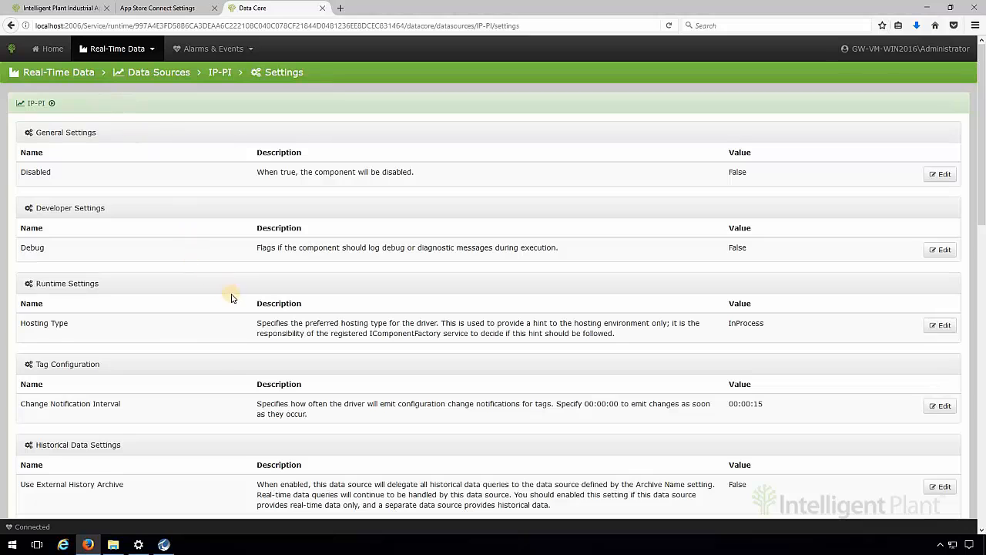
scroll(235, 301, "down", 12)
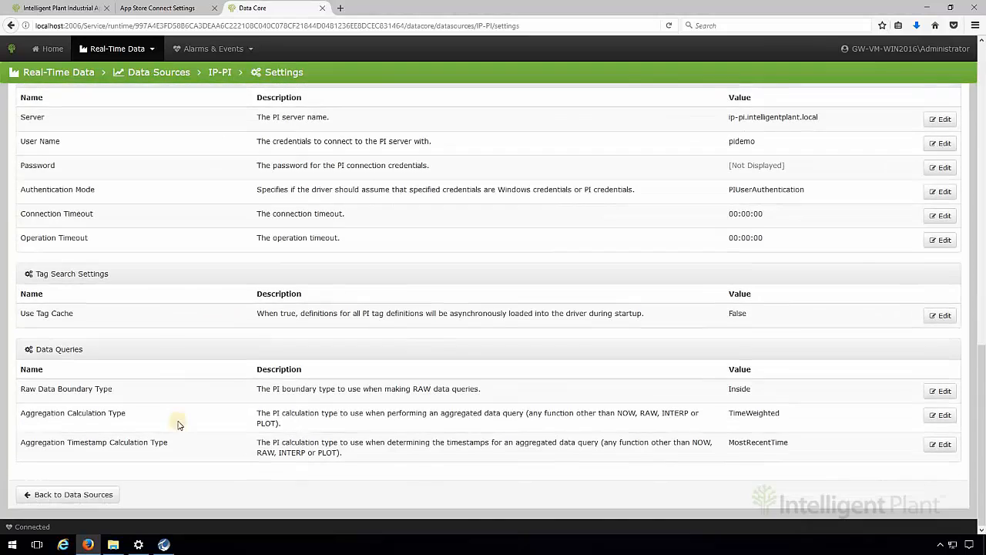
left_click(92, 496)
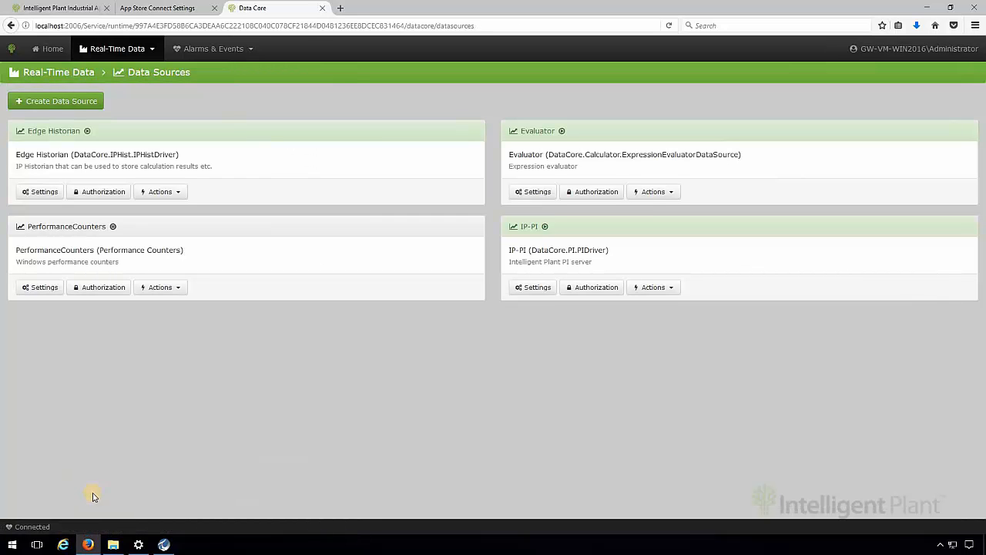
- Browse the tags of the IP-PI data source and filter them by the name "sinus"
left_click(673, 292)
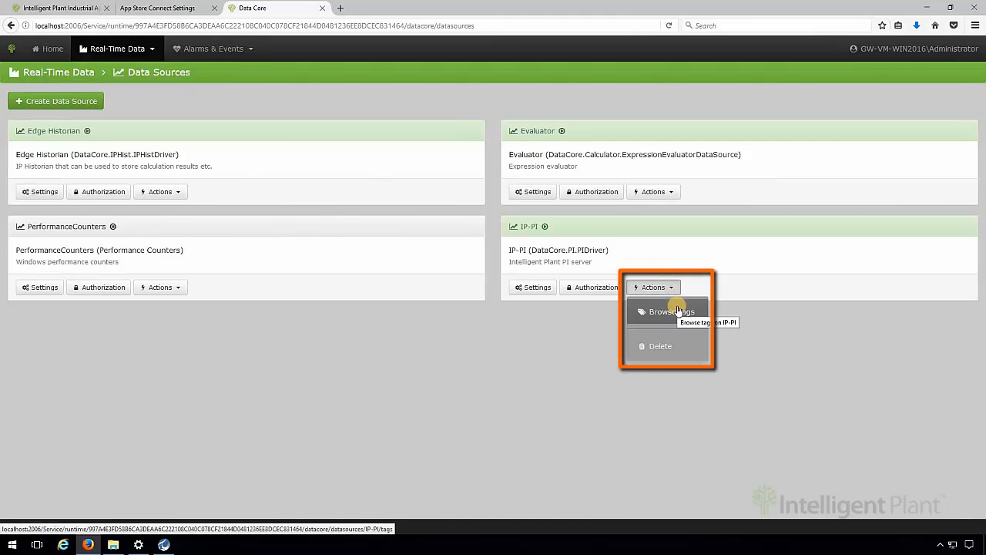
left_click(672, 311)
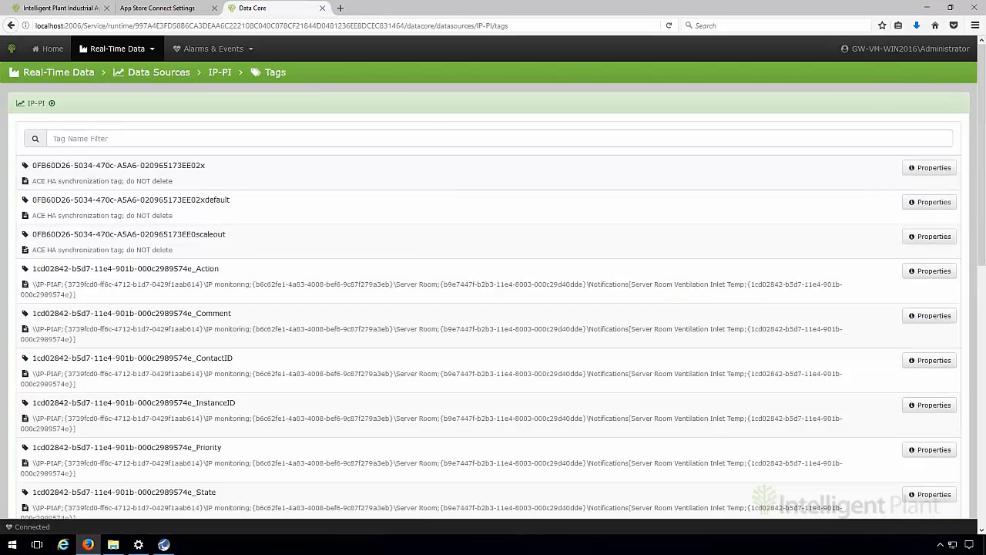
left_click(159, 140)
type("sinus")
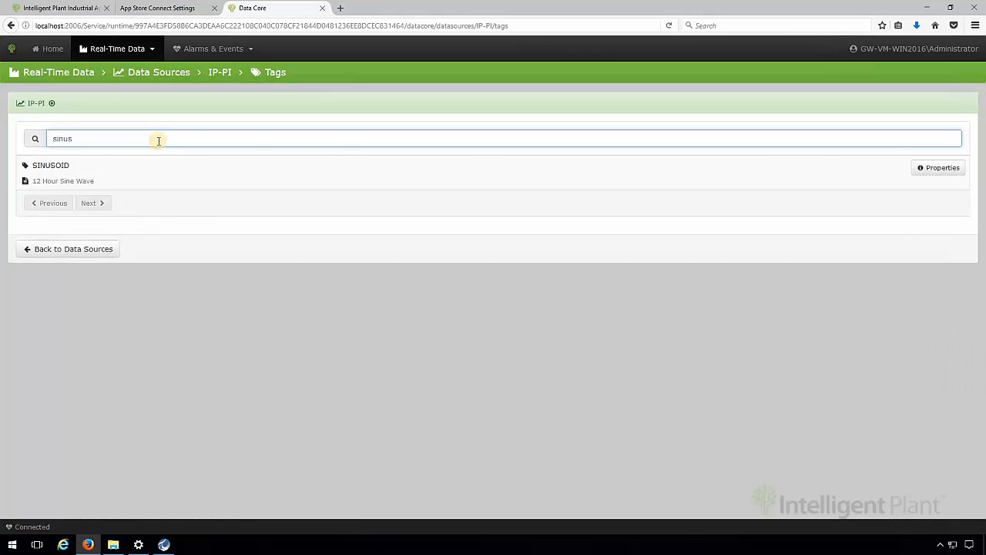
- Review the SINUSOID tag's properties through the end of its point configuration, and return to the data sources list
left_click(922, 169)
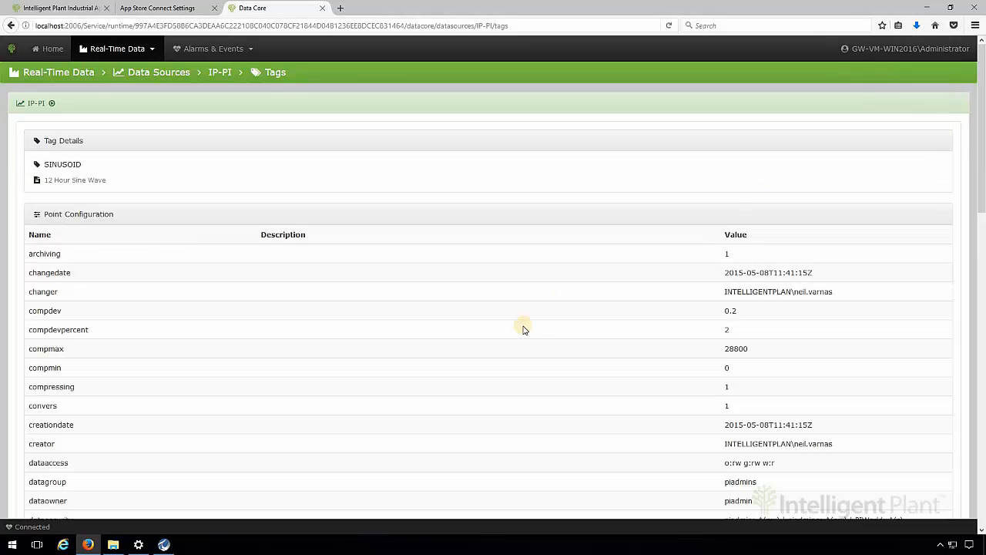
scroll(522, 329, "down", 5)
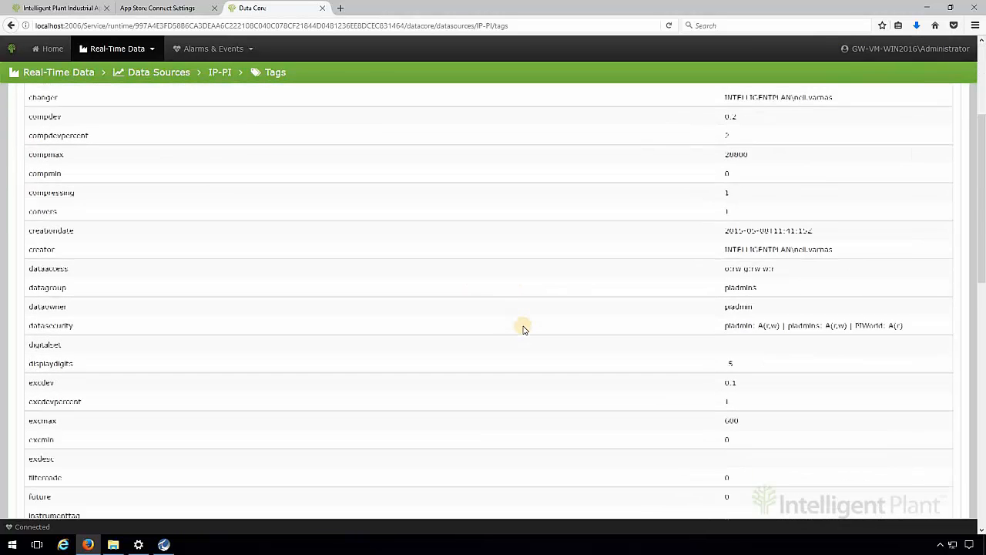
scroll(522, 329, "down", 5)
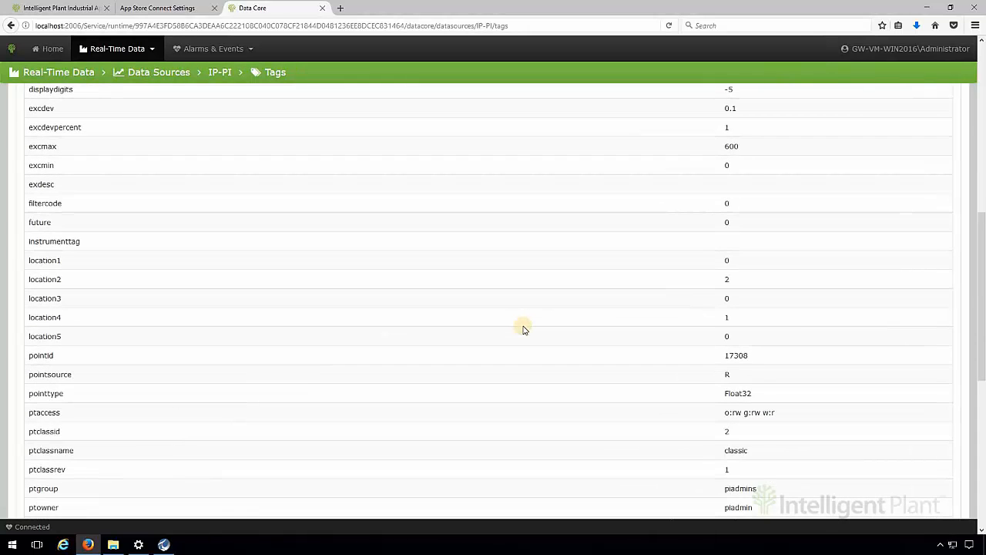
scroll(523, 329, "down", 3)
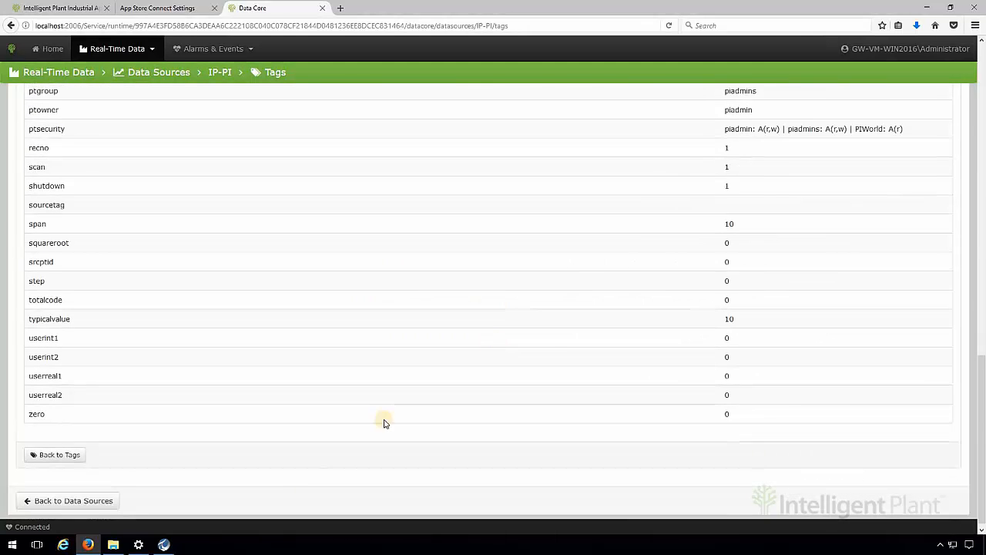
left_click(75, 495)
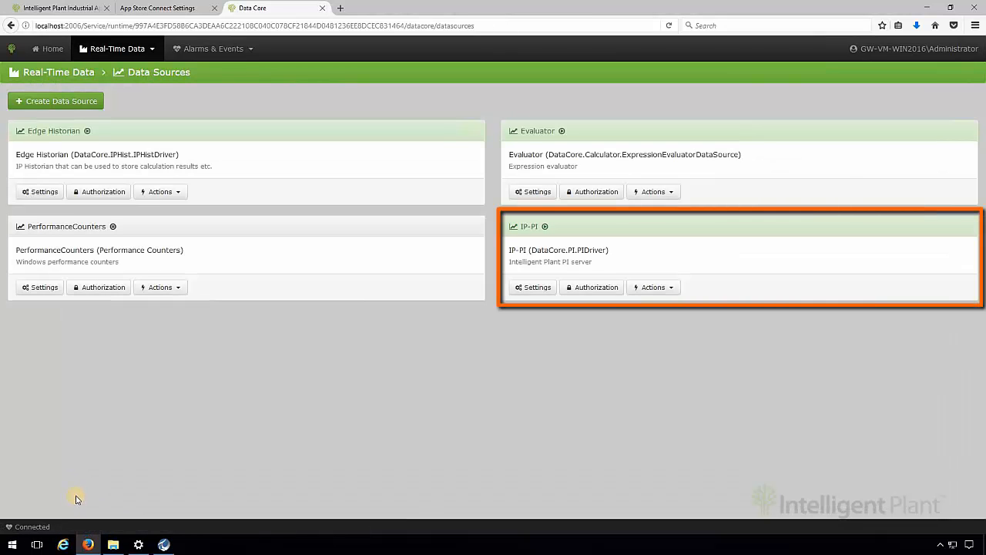
- Switch to the Industrial App Store, go to its home page and launch the Gestalt Trend application
left_click(54, 7)
left_click(36, 73)
left_click(36, 73)
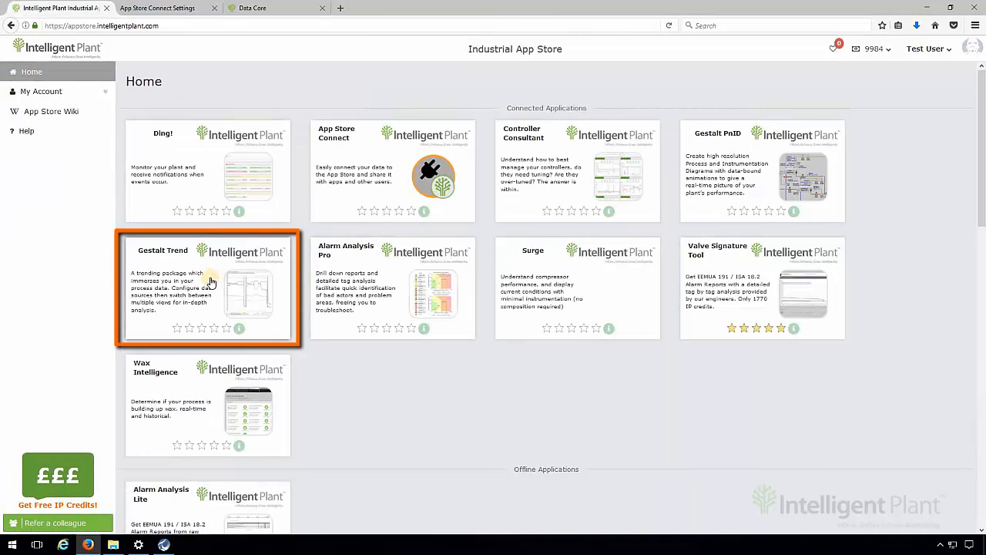
left_click(210, 282)
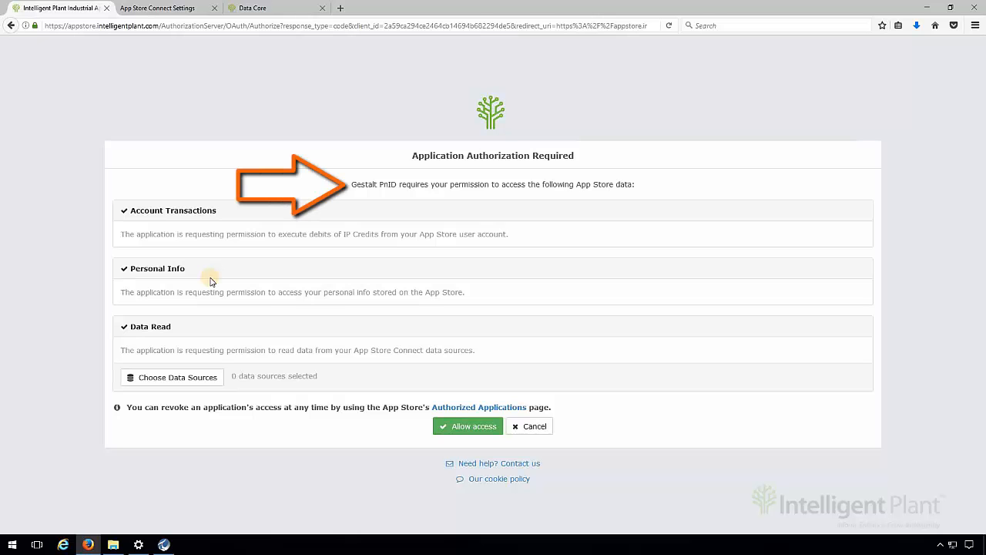
- Select the IP-PI App Store Connect data source for the requesting application's data read permission and allow access
left_click(211, 380)
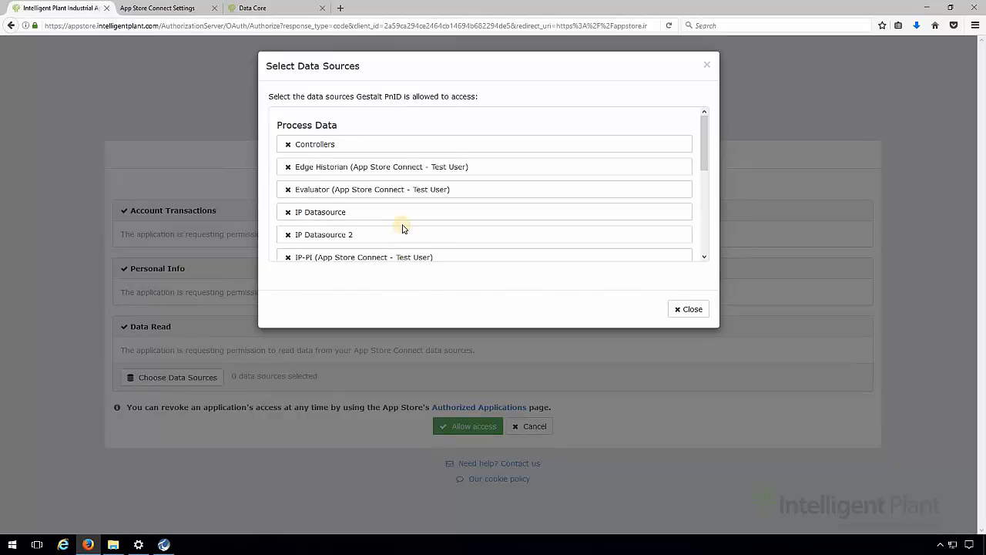
scroll(402, 227, "down", 1)
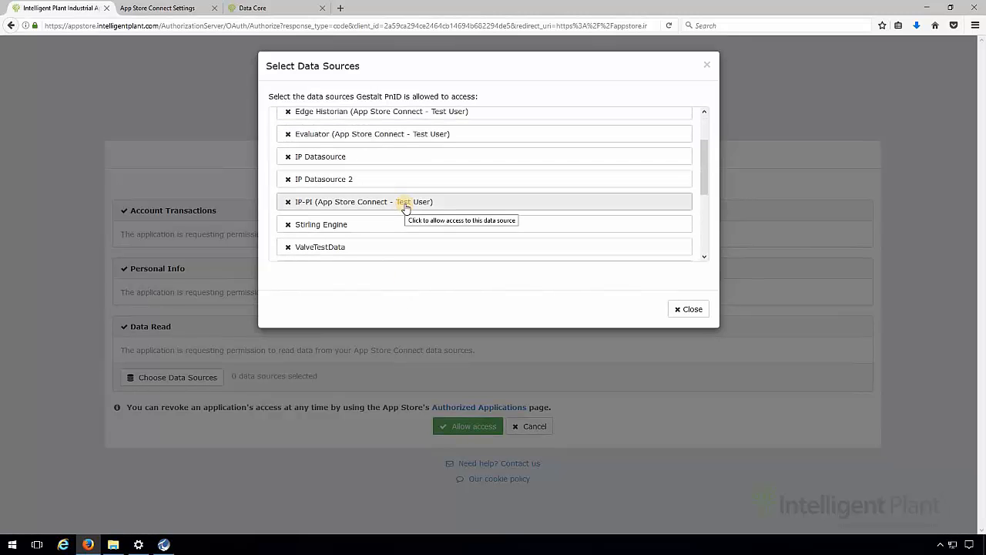
left_click(406, 205)
left_click(683, 311)
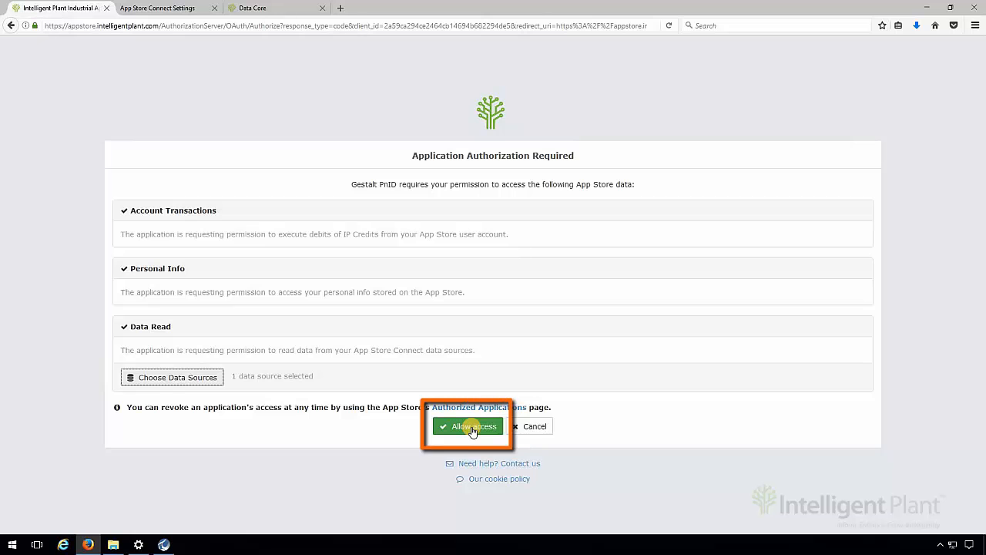
left_click(472, 429)
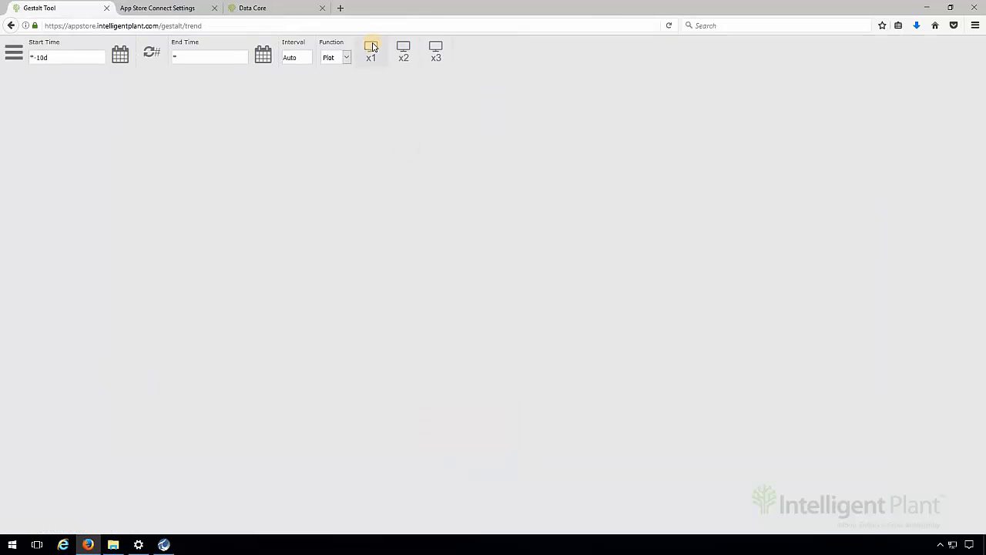
- Create a Trend in a single-window layout, search the IP-PI data source for "sinusoid*" and add the SINUSOID tag
left_click(372, 47)
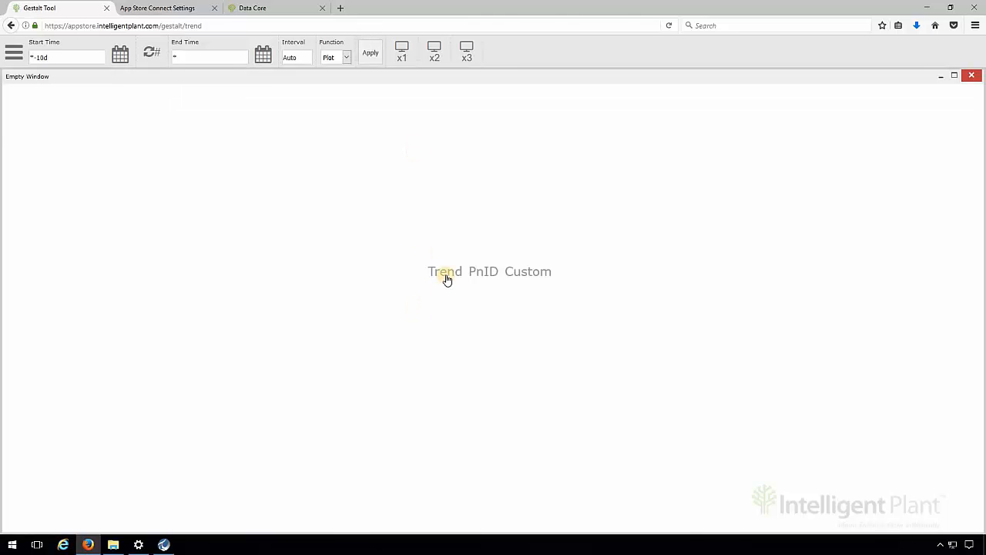
left_click(447, 275)
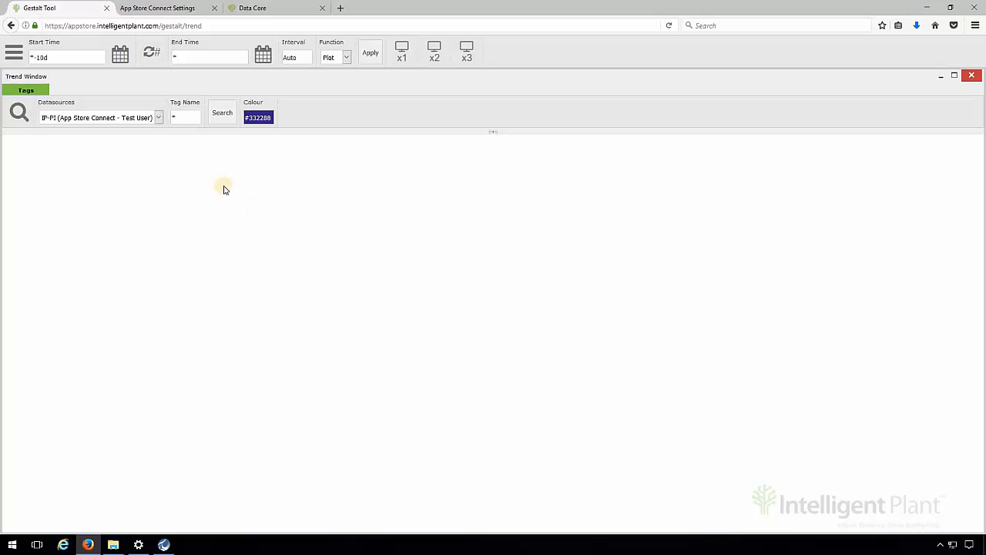
left_click(180, 121)
type("sinusoid*")
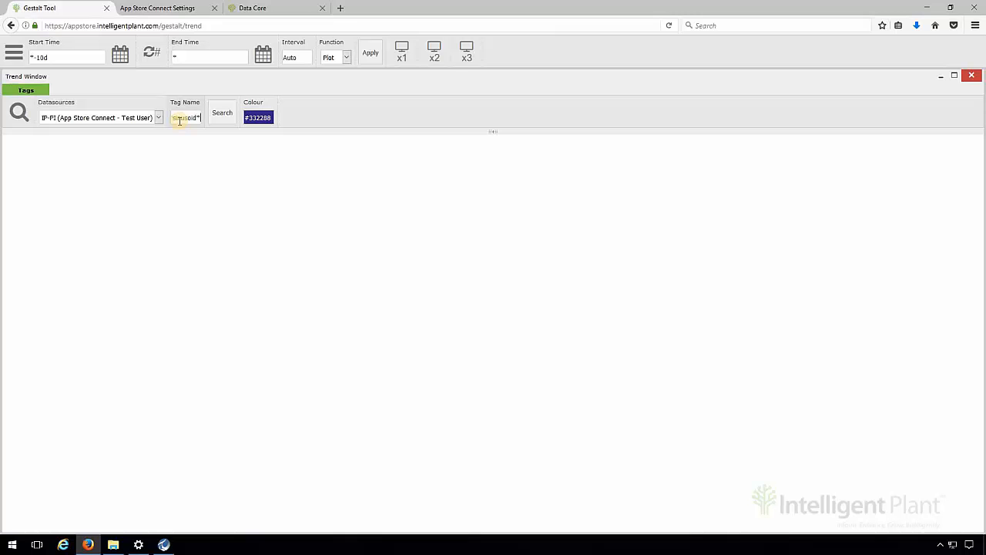
left_click(221, 115)
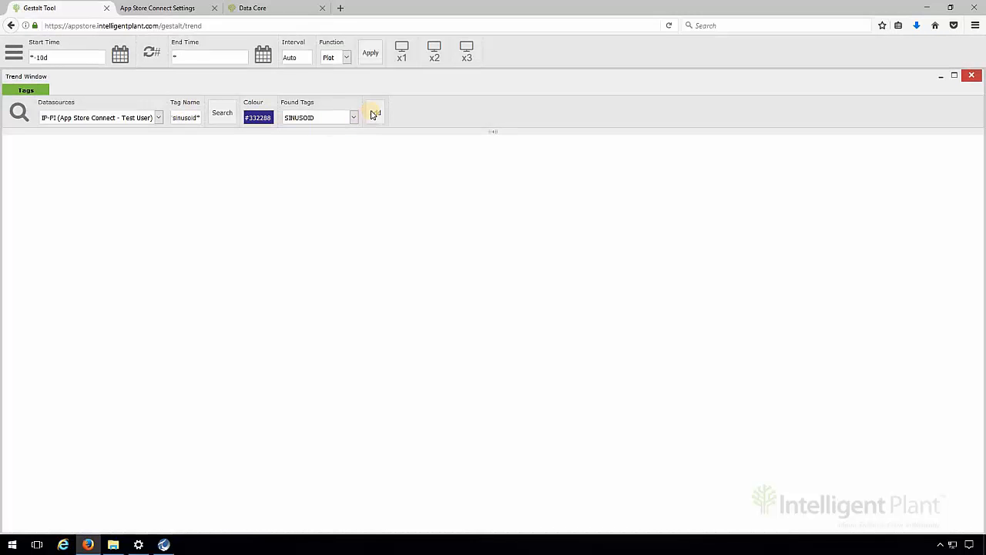
left_click(373, 115)
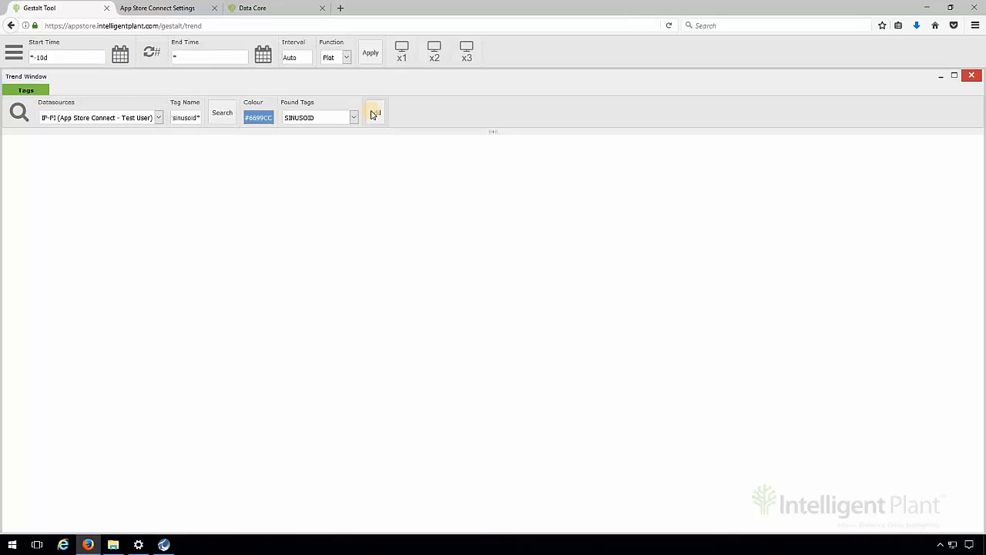